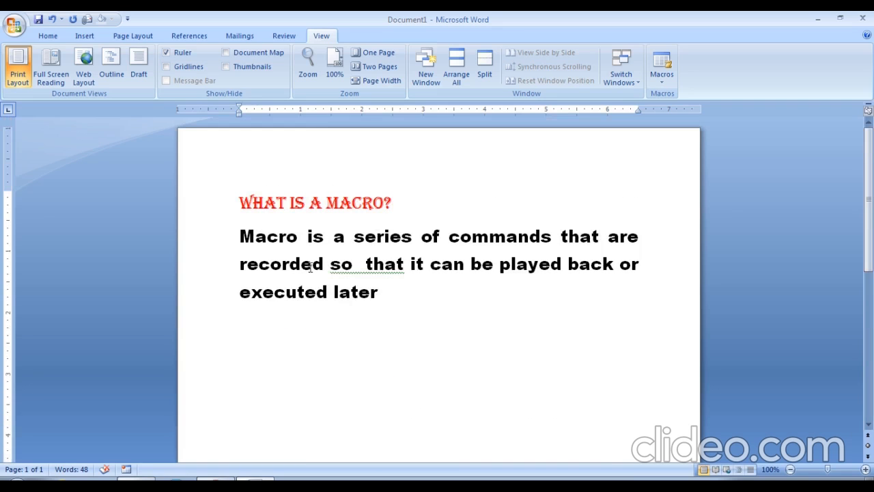
# Delete the empty lines between the macro definition paragraph and the Benefits/ Uses of Macro heading
pyautogui.moveTo(214, 334); pyautogui.dragTo(240, 458)
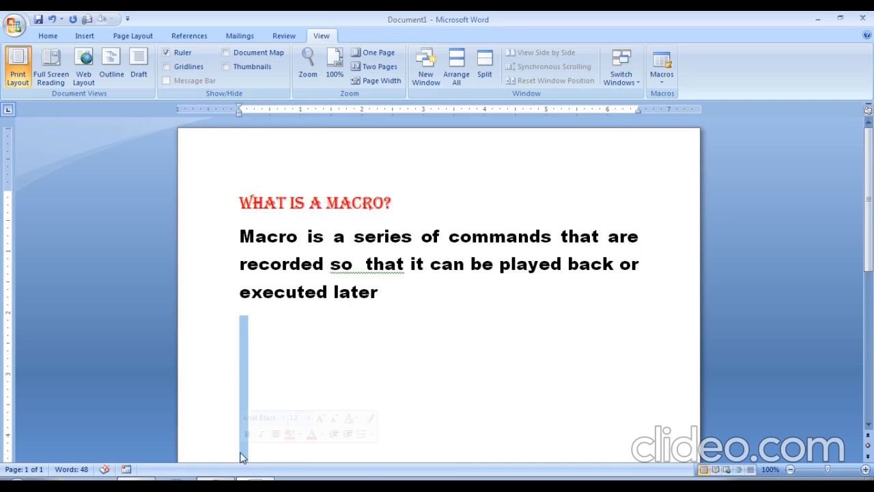
pyautogui.press('Delete')
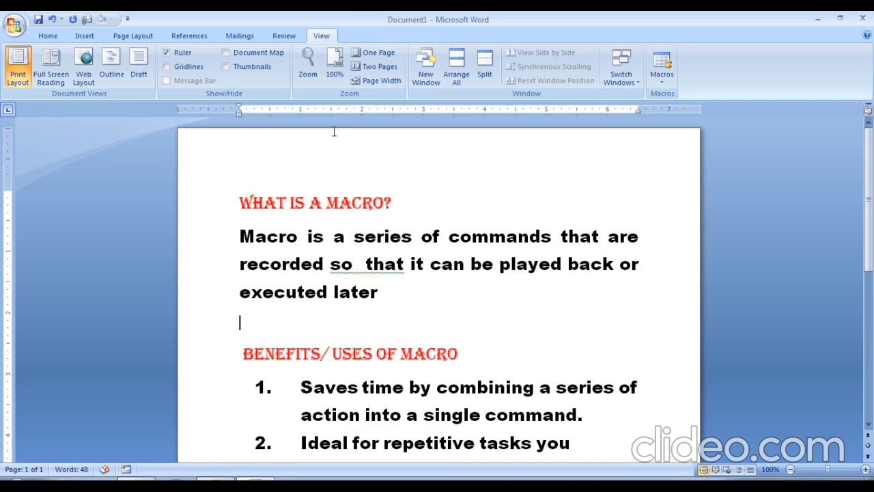
pyautogui.click(352, 171)
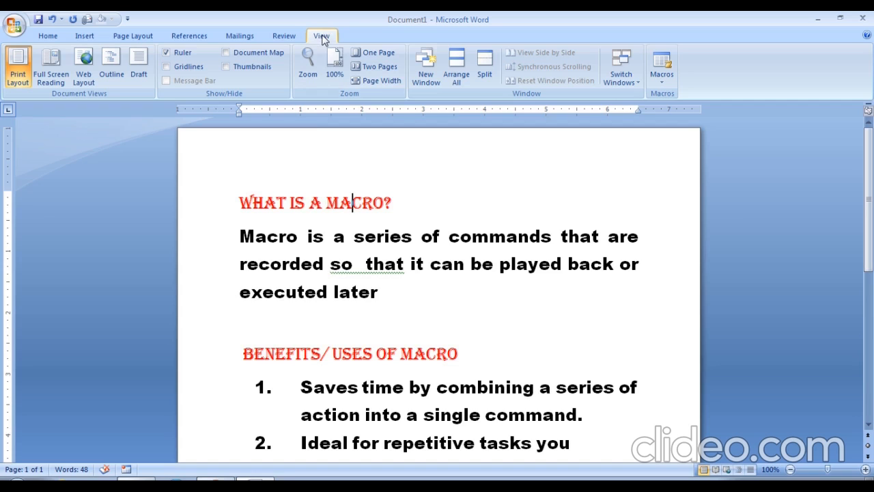
# Start recording a macro named myfirst with the Alt+G keyboard shortcut assigned
pyautogui.click(664, 82)
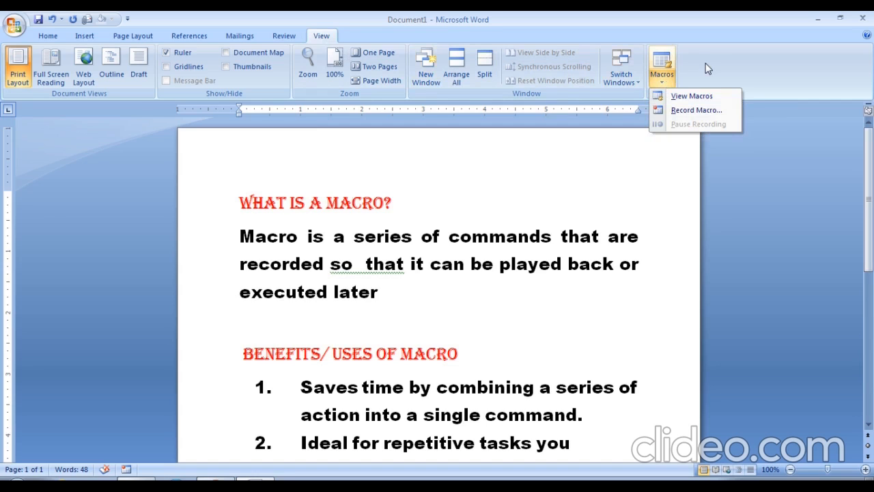
pyautogui.click(674, 64)
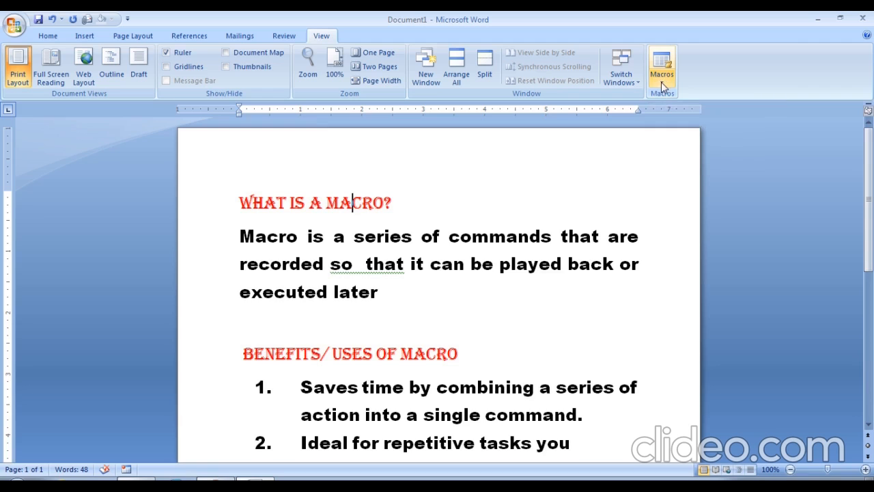
pyautogui.click(661, 86)
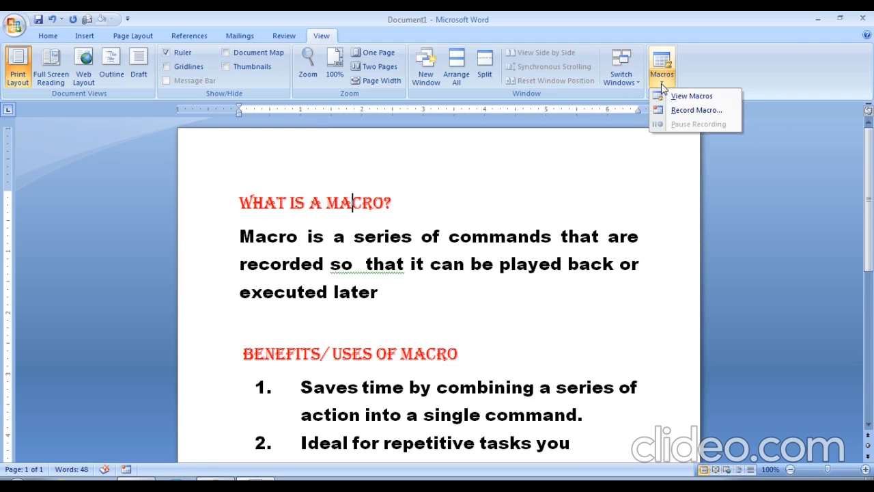
pyautogui.click(694, 110)
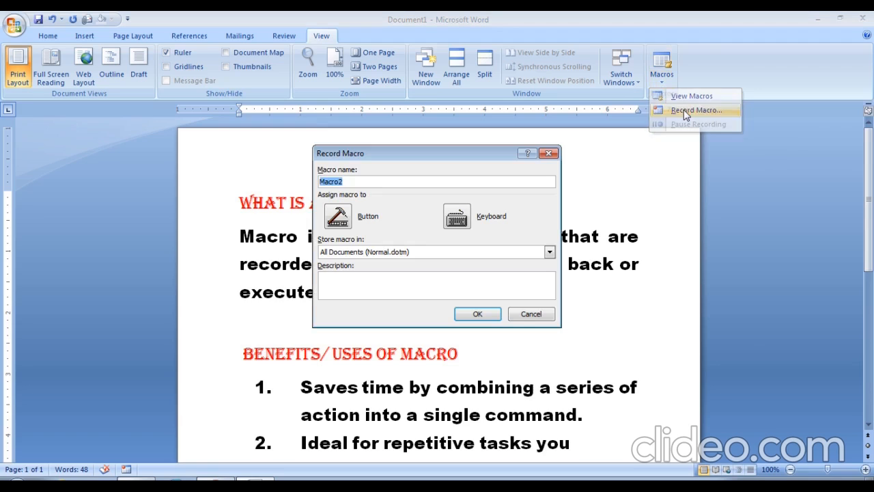
pyautogui.click(365, 181)
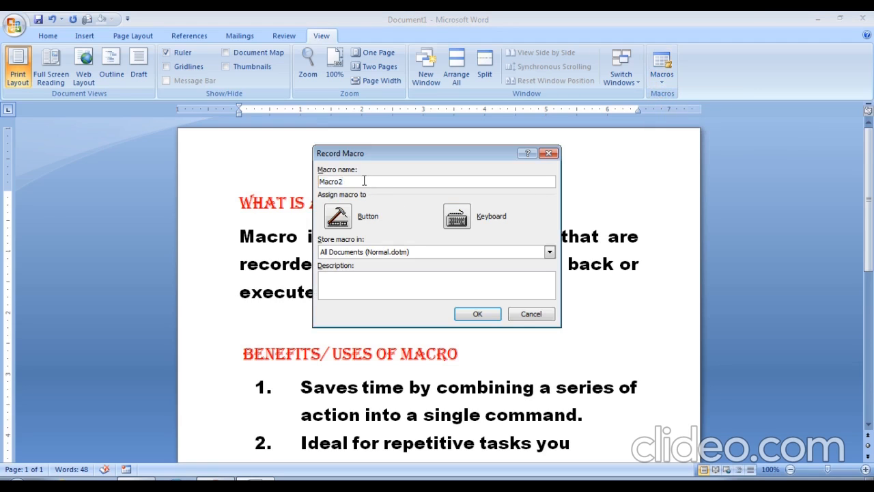
pyautogui.press('BackSpace')
pyautogui.press('BackSpace')
pyautogui.press('BackSpace')
pyautogui.press('BackSpace')
pyautogui.press('BackSpace')
pyautogui.press('BackSpace')
pyautogui.click(465, 226)
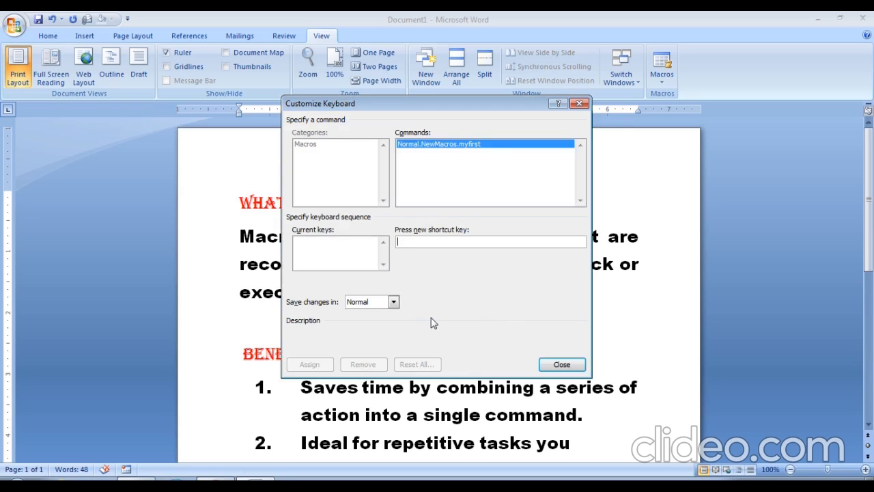
pyautogui.hotkey('alt', 'g')
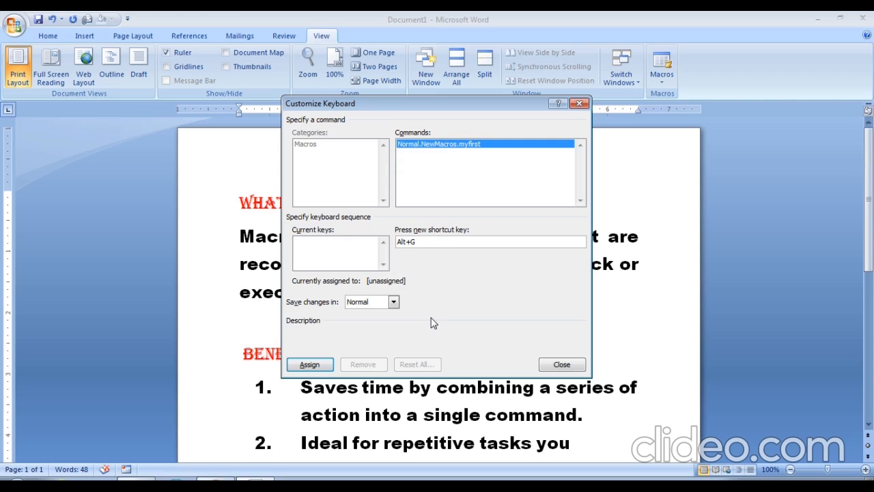
pyautogui.click(316, 364)
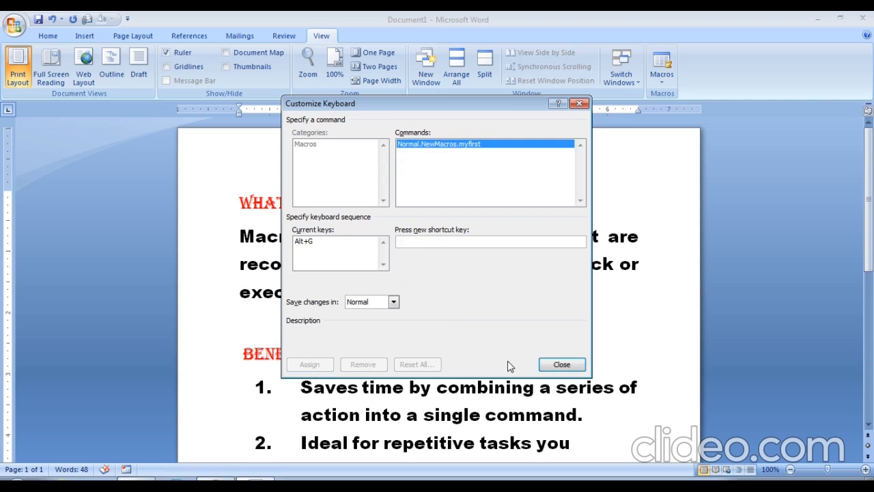
pyautogui.click(572, 369)
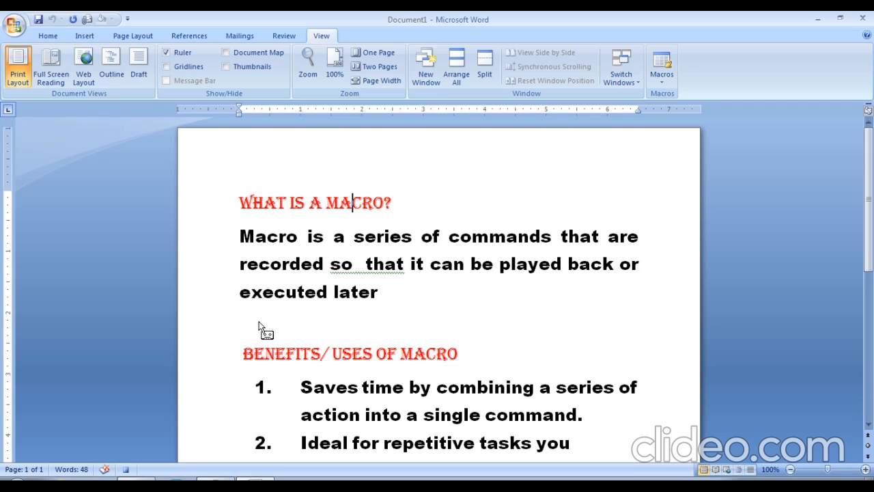
# Type the author's name and 'TGT computer' on two lines below the paragraph, then stop recording
pyautogui.press('Down')
pyautogui.press('Down')
pyautogui.press('Down')
pyautogui.write('Neeta Muwal')
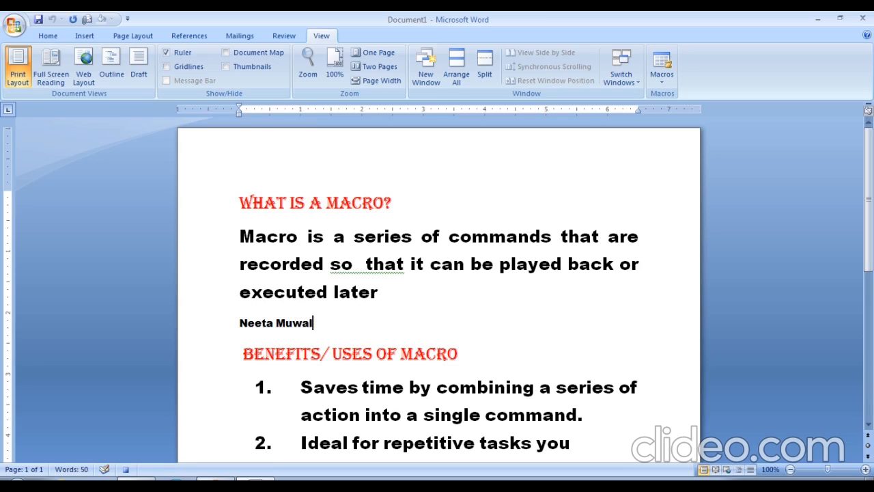
pyautogui.press('Return')
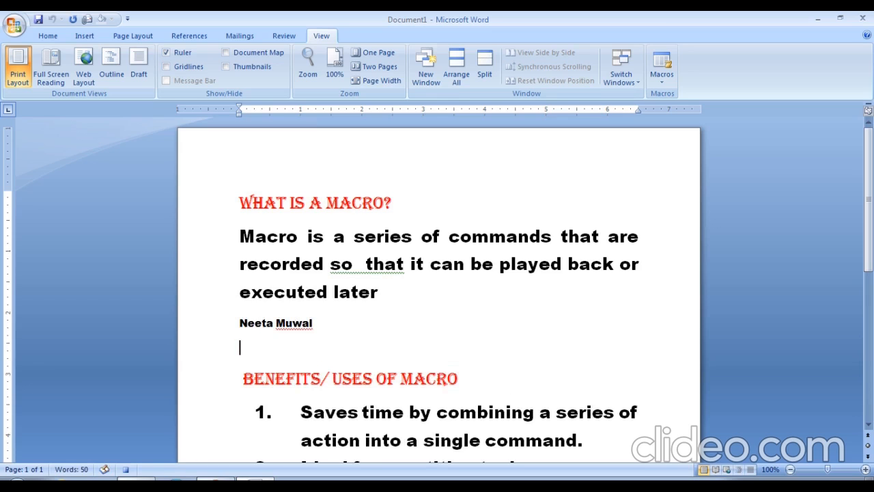
pyautogui.write('TGT computer')
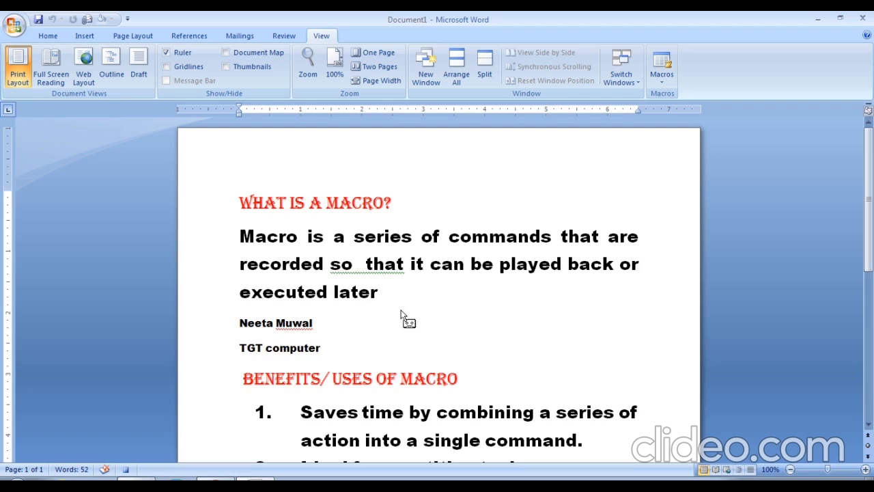
pyautogui.click(662, 80)
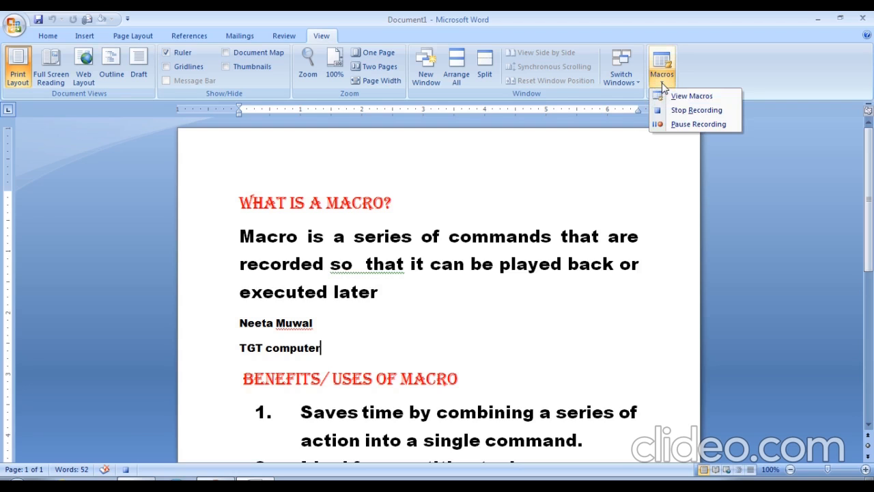
pyautogui.click(696, 111)
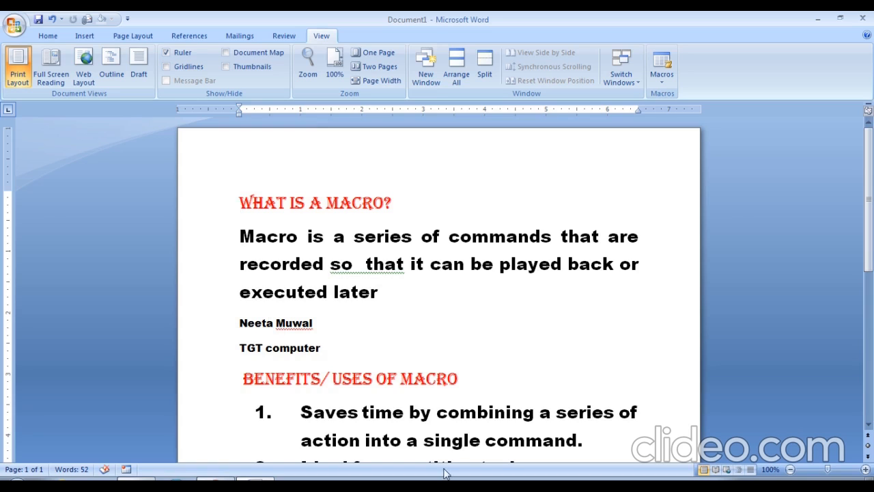
# Replay the macro after TGT computer to add a second name and TGT computer line
pyautogui.click(869, 424)
pyautogui.click(869, 424)
pyautogui.click(869, 425)
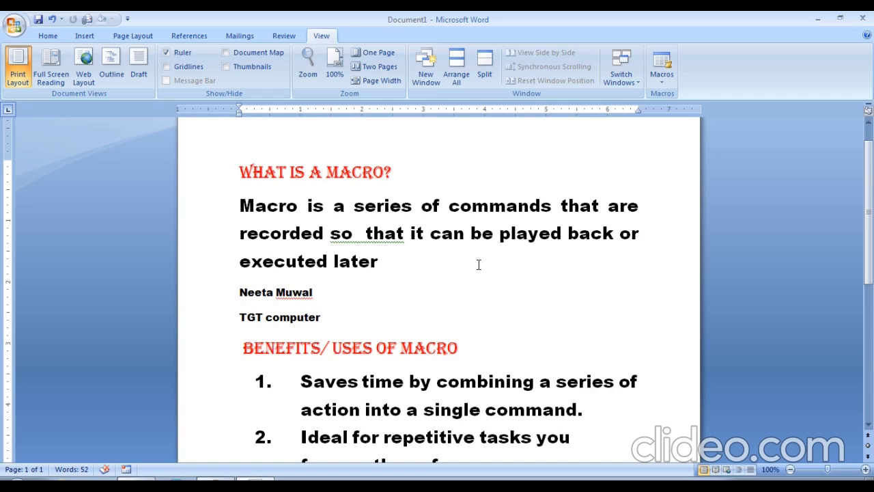
pyautogui.hotkey('alt', 'n')
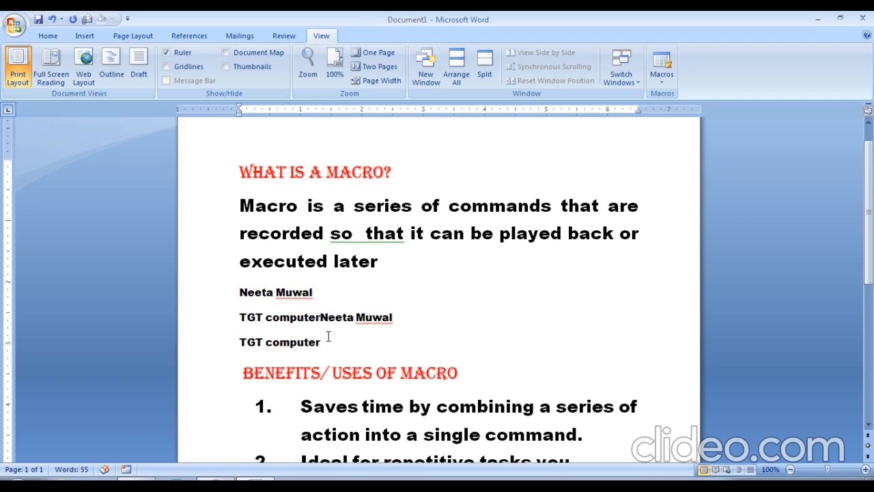
pyautogui.press('Return')
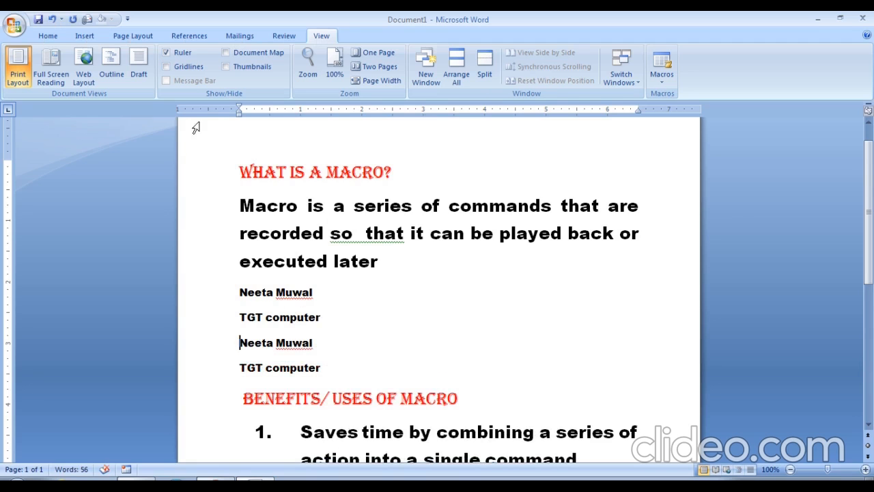
pyautogui.hotkey('ctrl', 'Home')
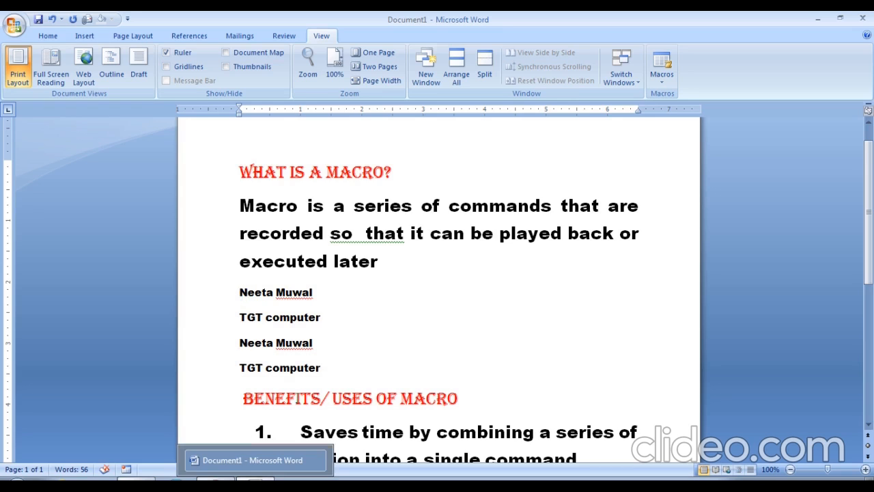
# Create blank Document2, run the macro there to insert the name lines, and return to Document1
pyautogui.click(21, 21)
pyautogui.click(41, 55)
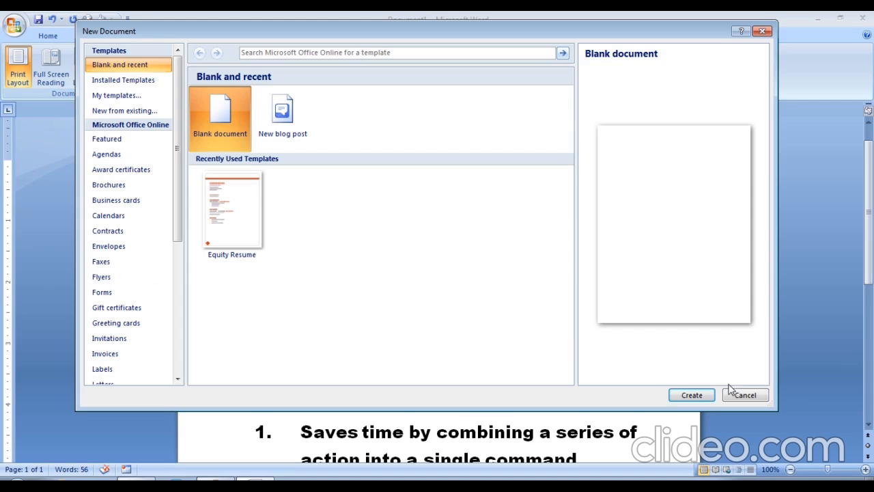
pyautogui.click(692, 394)
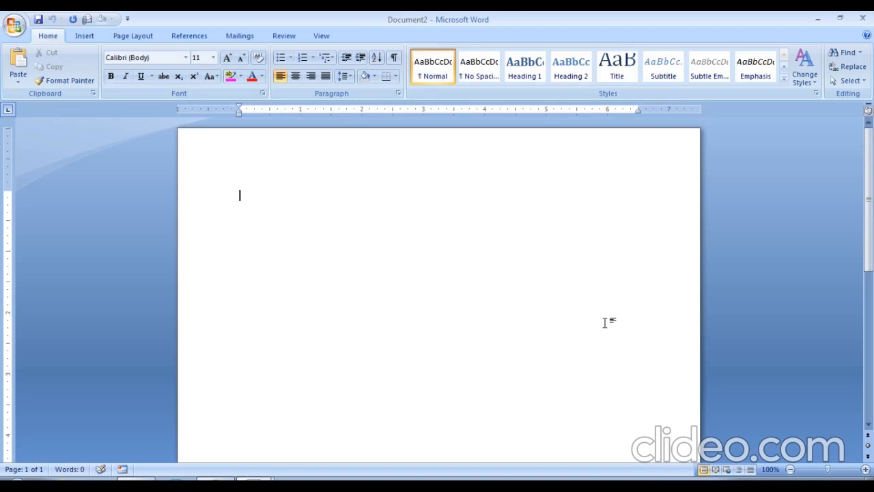
pyautogui.write('Neeta Muwal TGT computer')
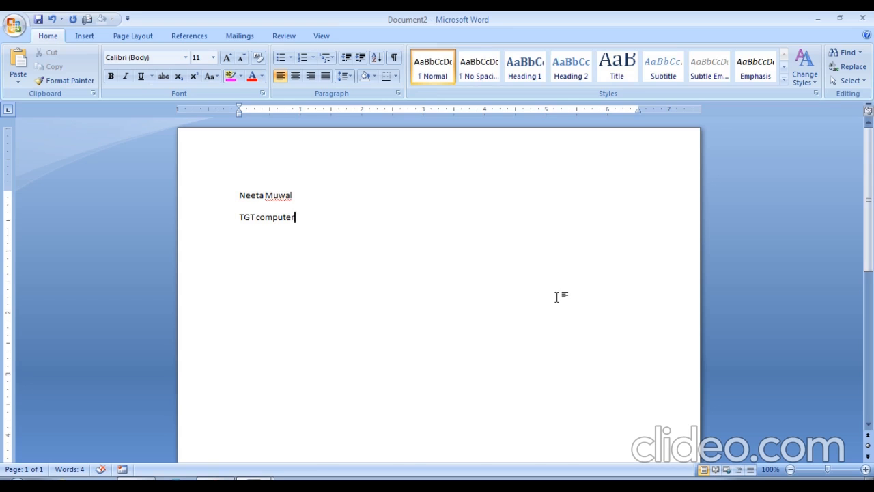
pyautogui.hotkey('alt', 'Tab')
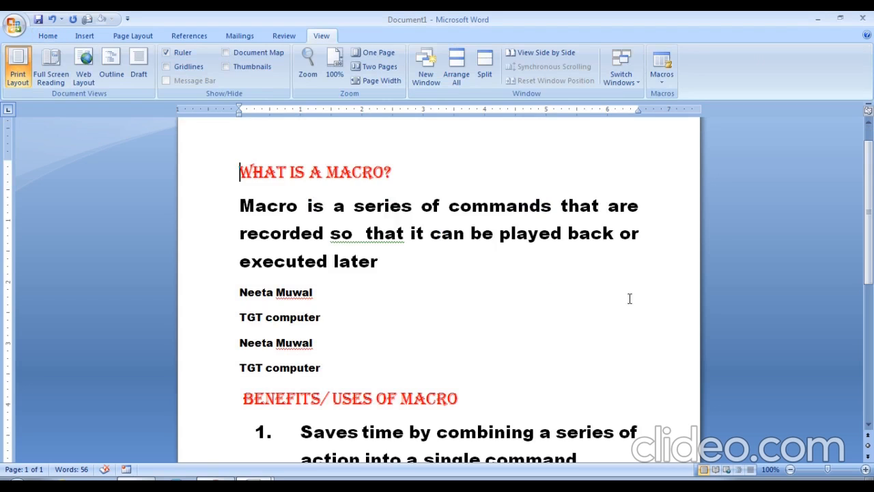
# Undo the duplicated name line and select the word Macro in the definition
pyautogui.hotkey('ctrl', 'z')
pyautogui.hotkey('ctrl', 'z')
pyautogui.hotkey('ctrl', 'z')
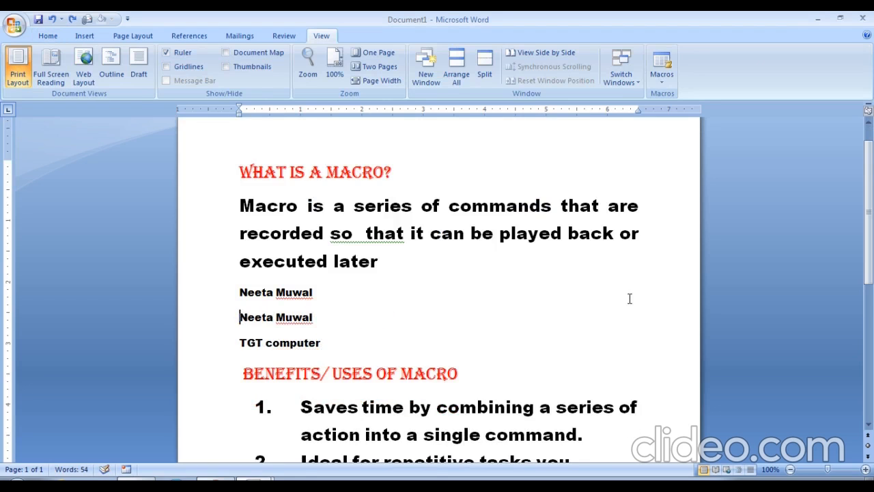
pyautogui.hotkey('ctrl', 'z')
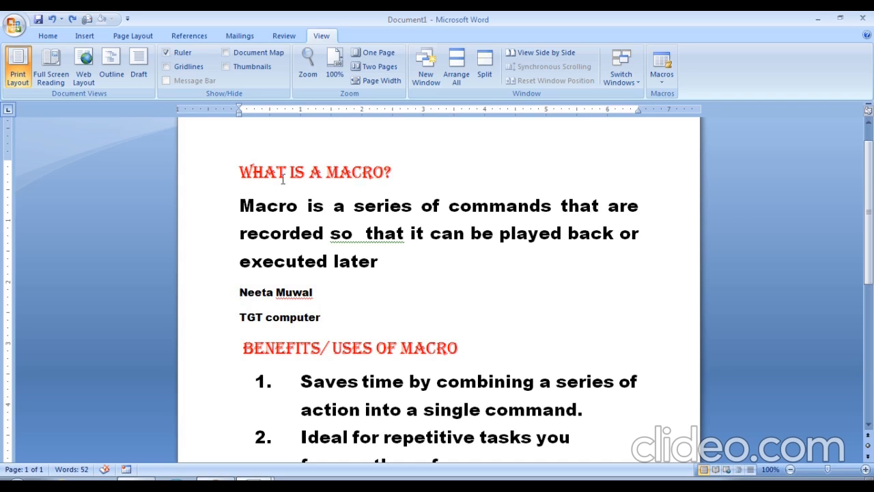
pyautogui.moveTo(241, 207); pyautogui.dragTo(297, 207)
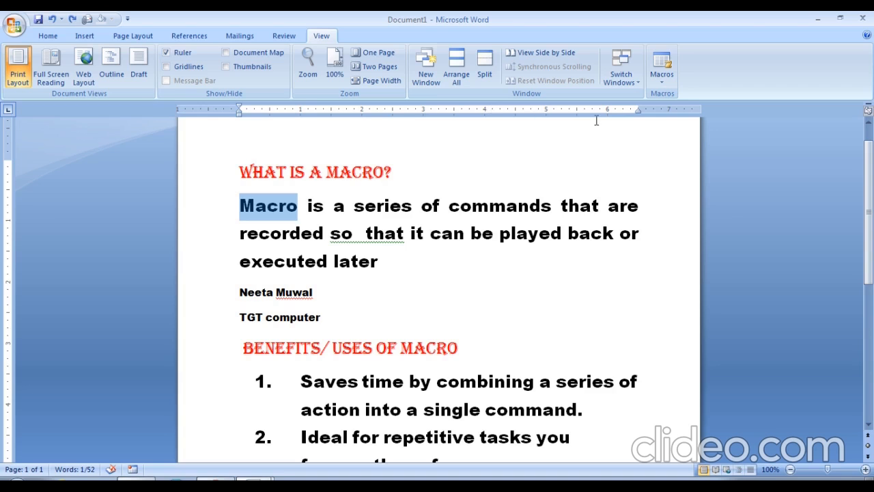
# Start recording a new macro named mysecond and choose to run it from a toolbar button
pyautogui.click(663, 76)
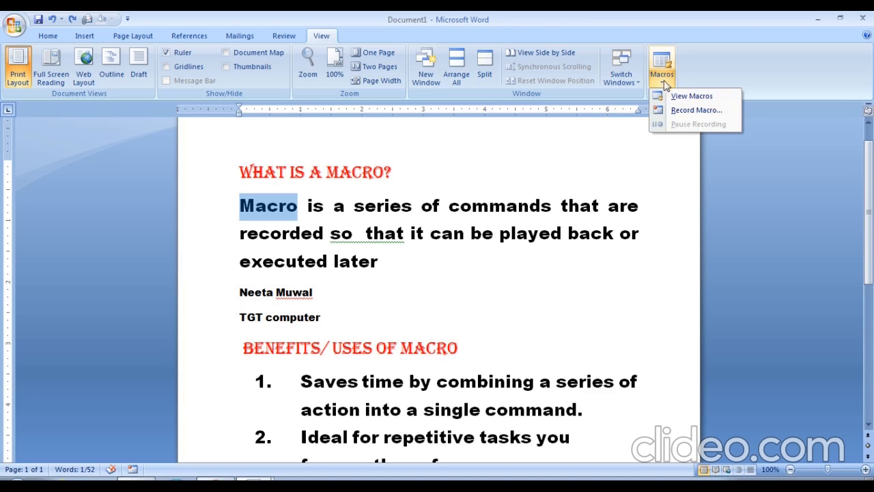
pyautogui.click(683, 111)
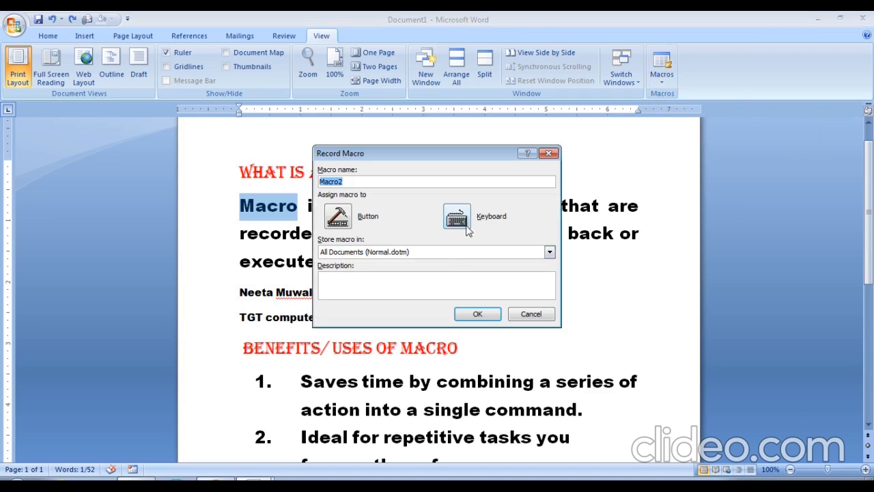
pyautogui.moveTo(377, 184); pyautogui.dragTo(310, 178)
pyautogui.write('mysecond')
pyautogui.click(340, 217)
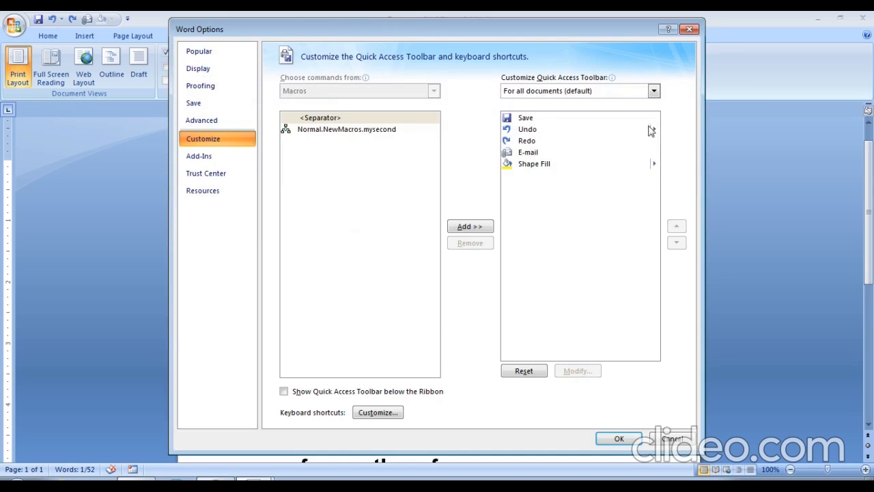
# Add Normal.NewMacros.mysecond to the Quick Access Toolbar and close Word Options
pyautogui.click(382, 135)
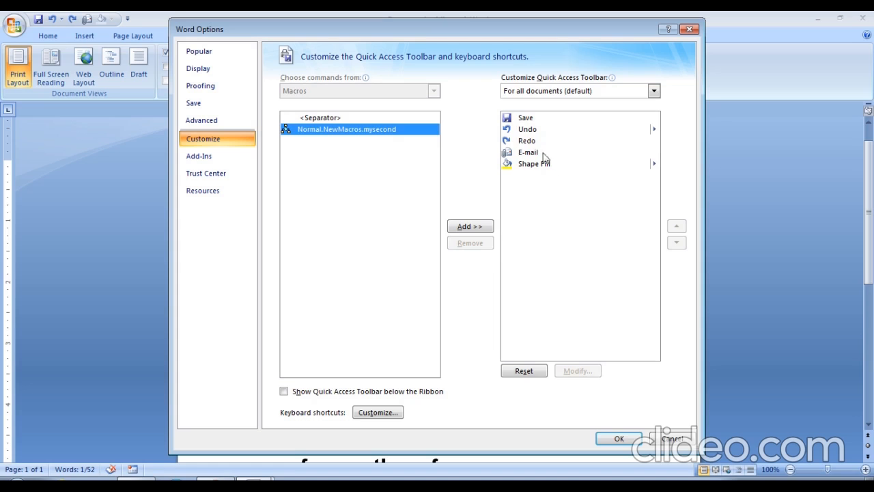
pyautogui.click(468, 229)
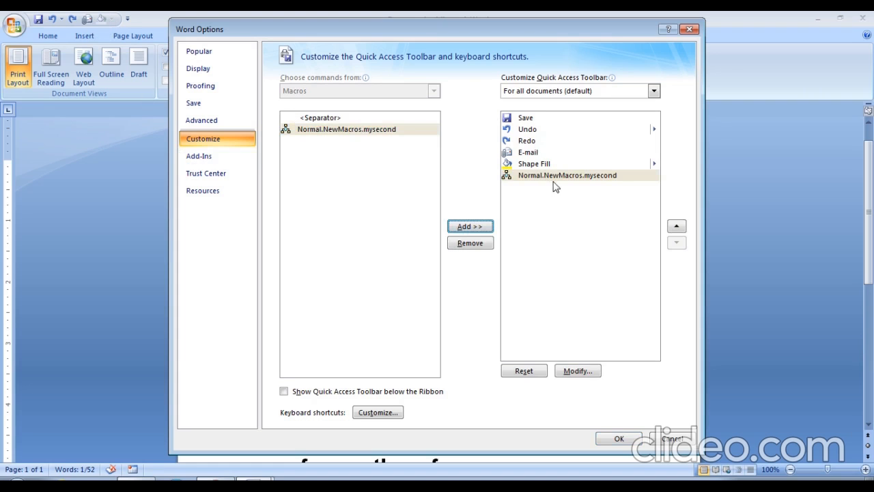
pyautogui.click(619, 441)
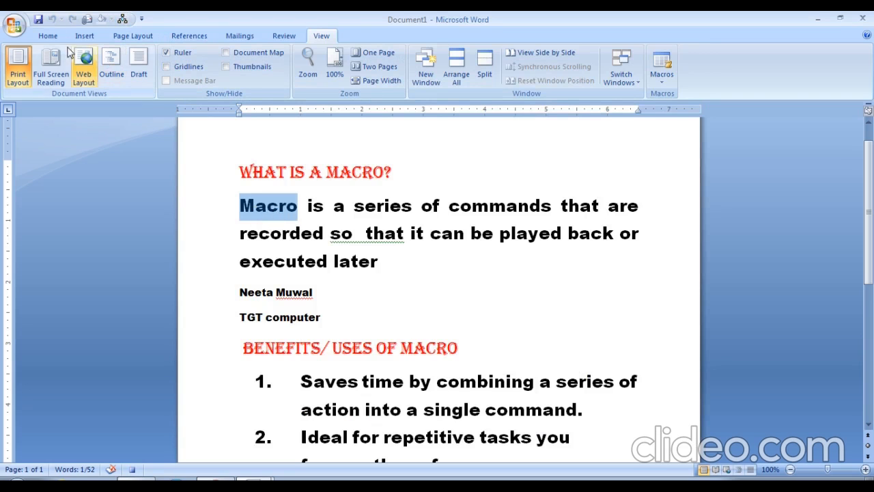
# Colour the word Macro blue and highlight it yellow
pyautogui.click(48, 36)
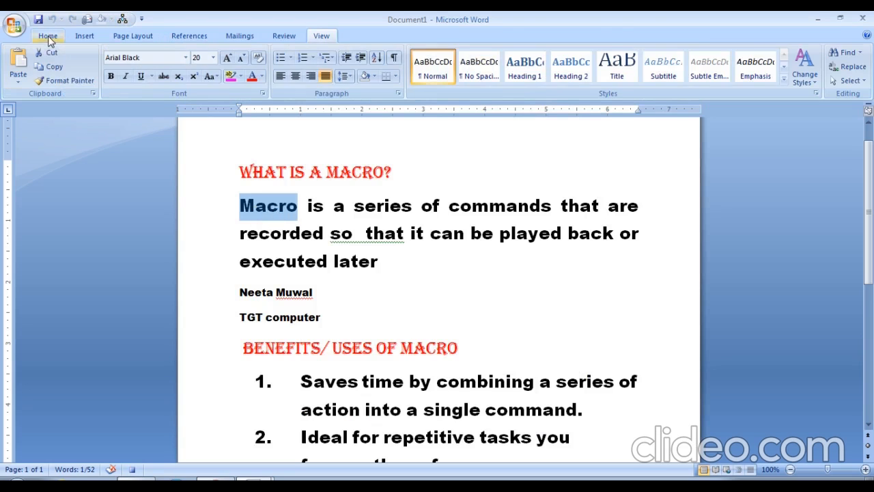
pyautogui.click(262, 76)
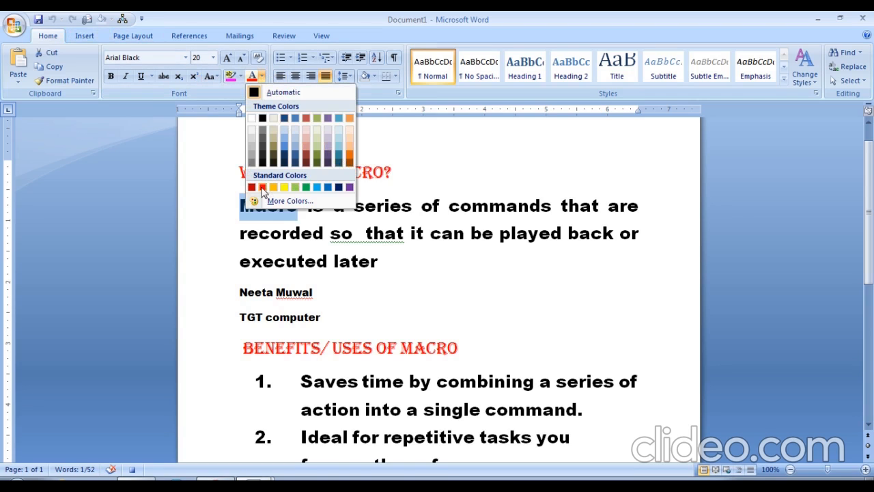
pyautogui.click(328, 188)
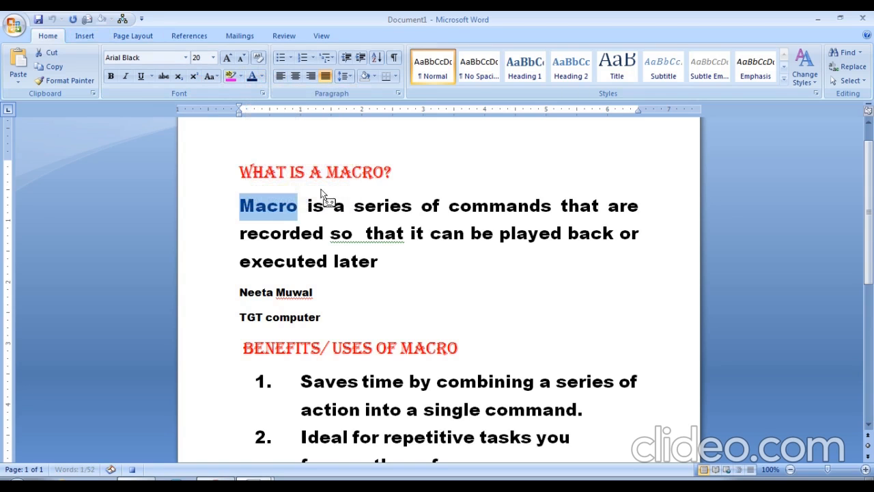
pyautogui.click(242, 76)
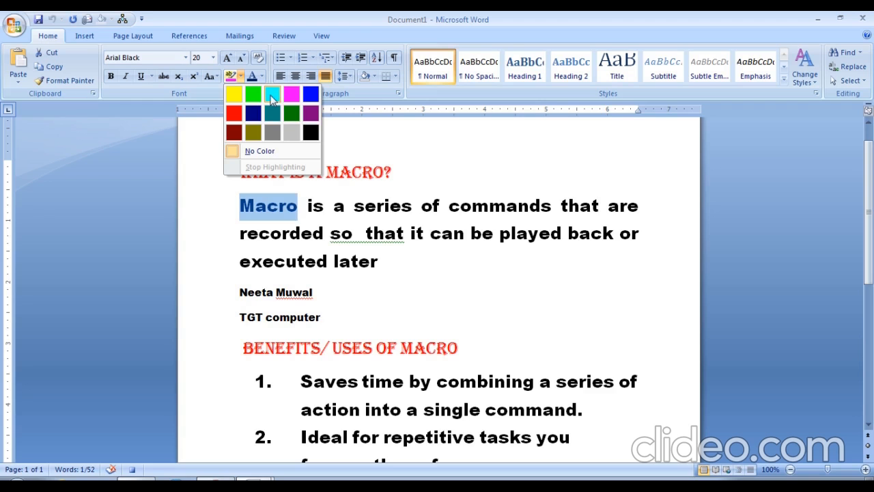
pyautogui.click(236, 92)
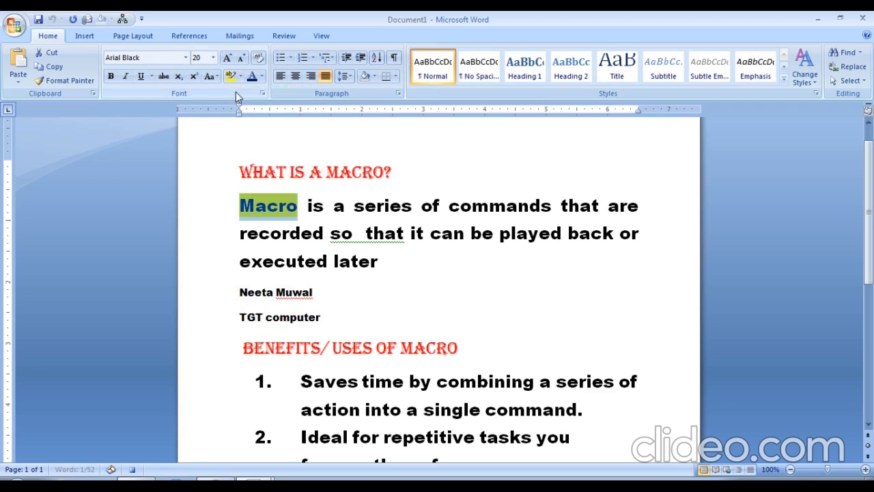
# Set Macro in Brush Script MT at size 28, bold and underlined
pyautogui.click(186, 57)
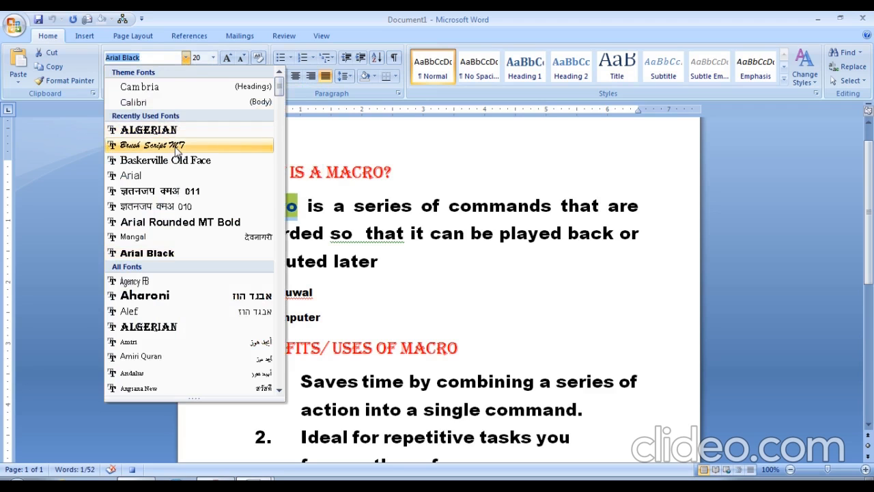
pyautogui.click(177, 146)
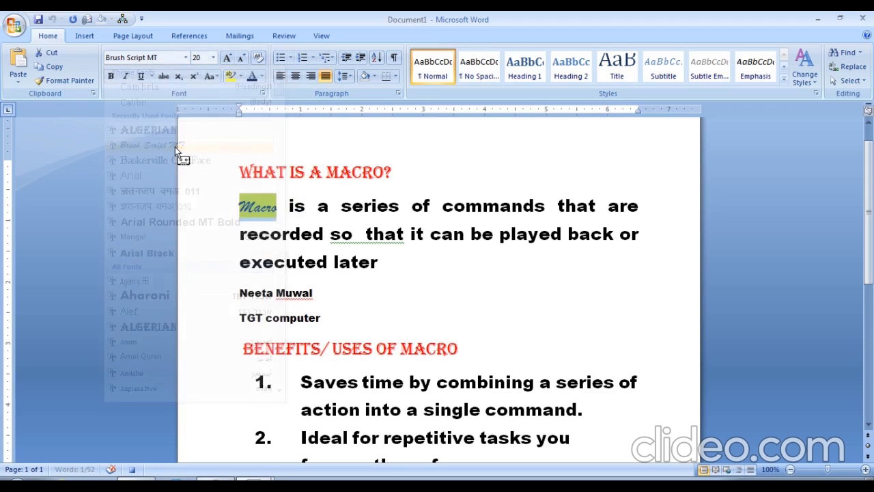
pyautogui.click(213, 58)
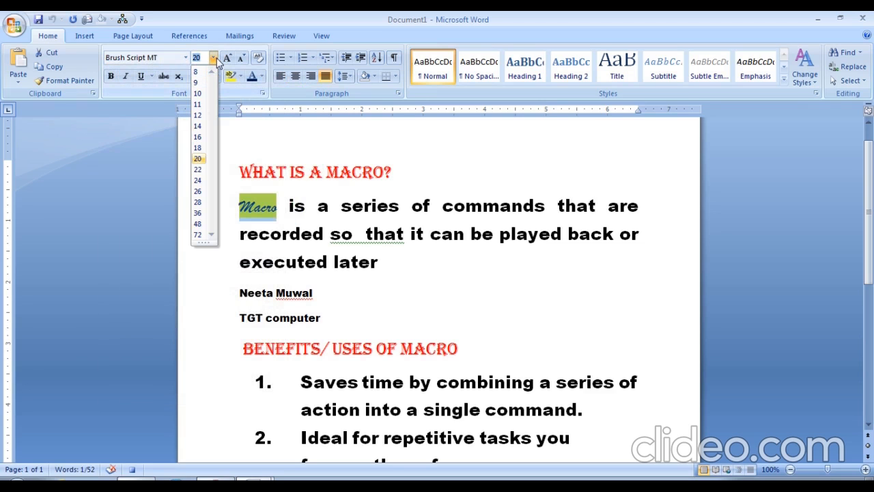
pyautogui.click(198, 202)
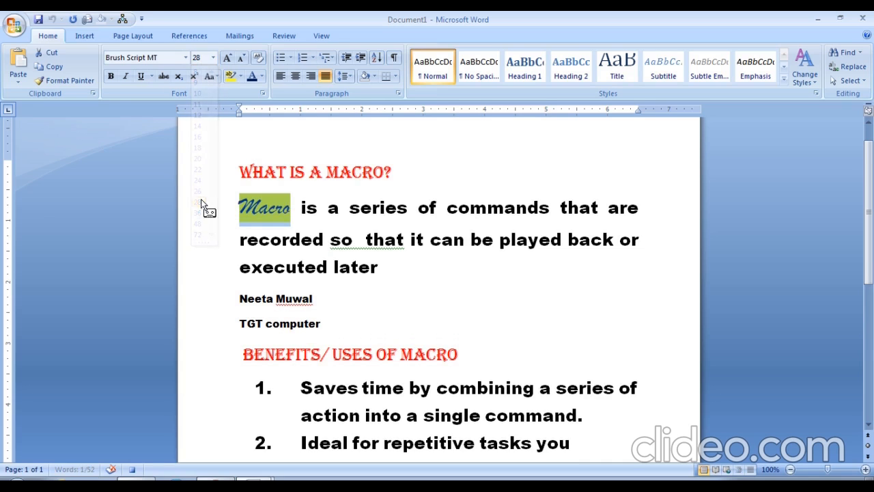
pyautogui.click(109, 78)
pyautogui.click(140, 79)
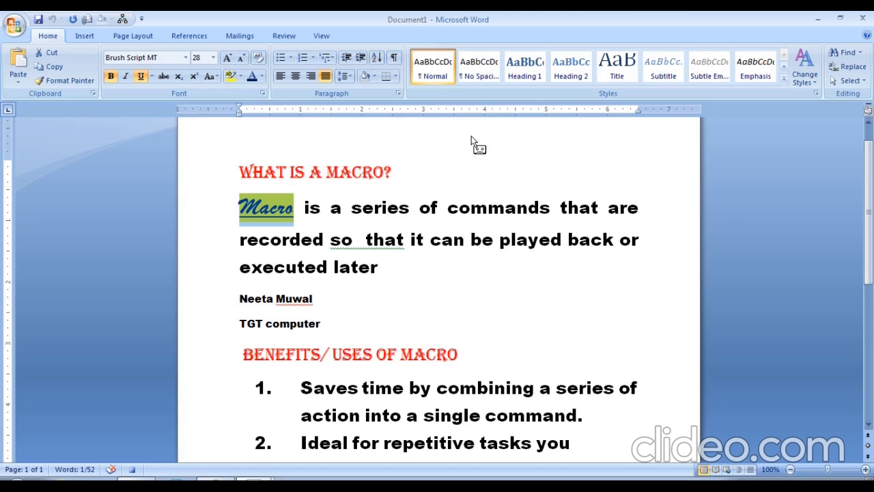
pyautogui.click(322, 36)
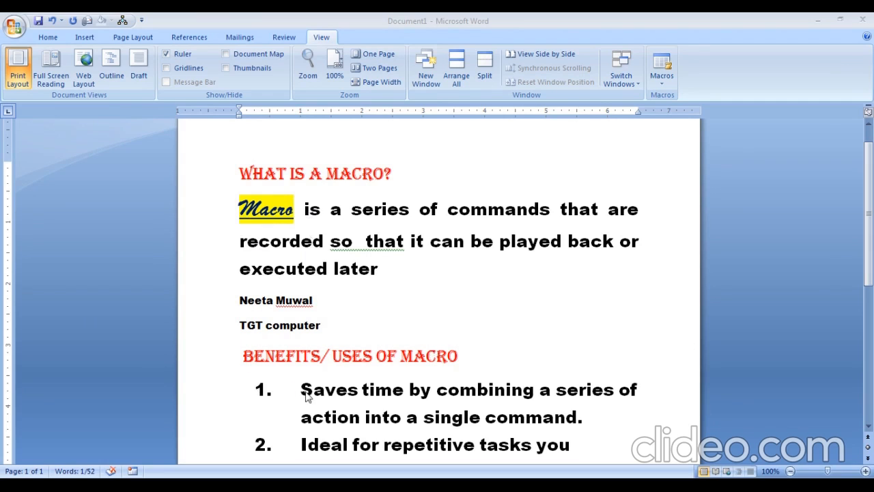
# Select Saves in item 1 and format it with the mysecond toolbar macro
pyautogui.moveTo(303, 389); pyautogui.dragTo(358, 400)
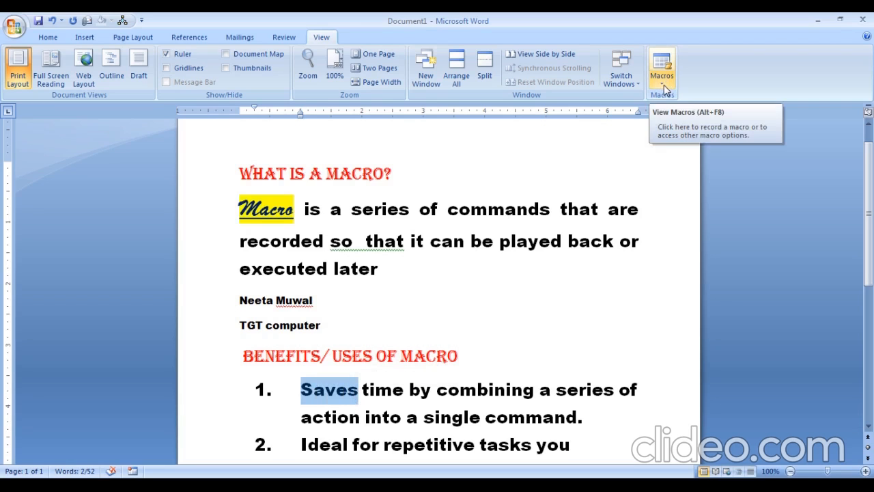
pyautogui.click(123, 22)
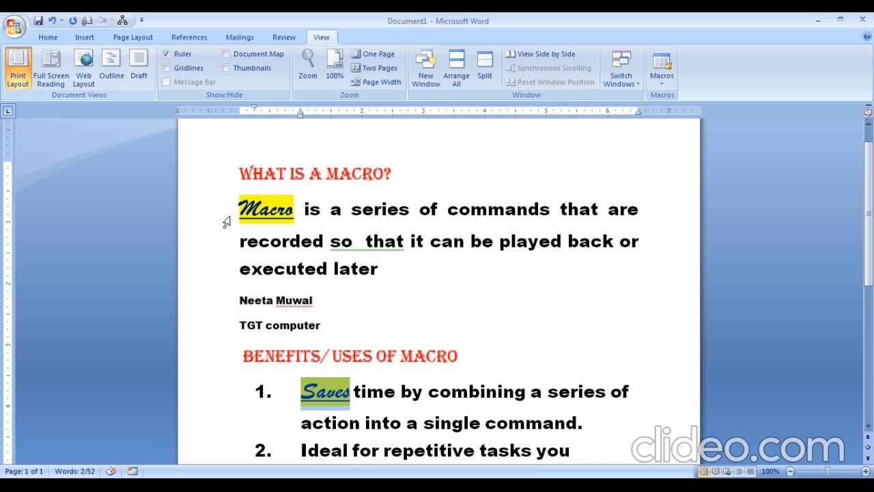
pyautogui.click(267, 215)
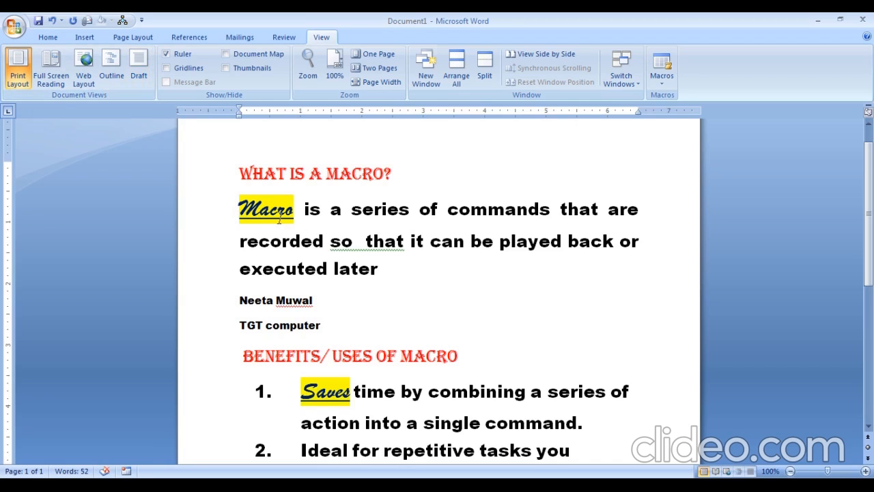